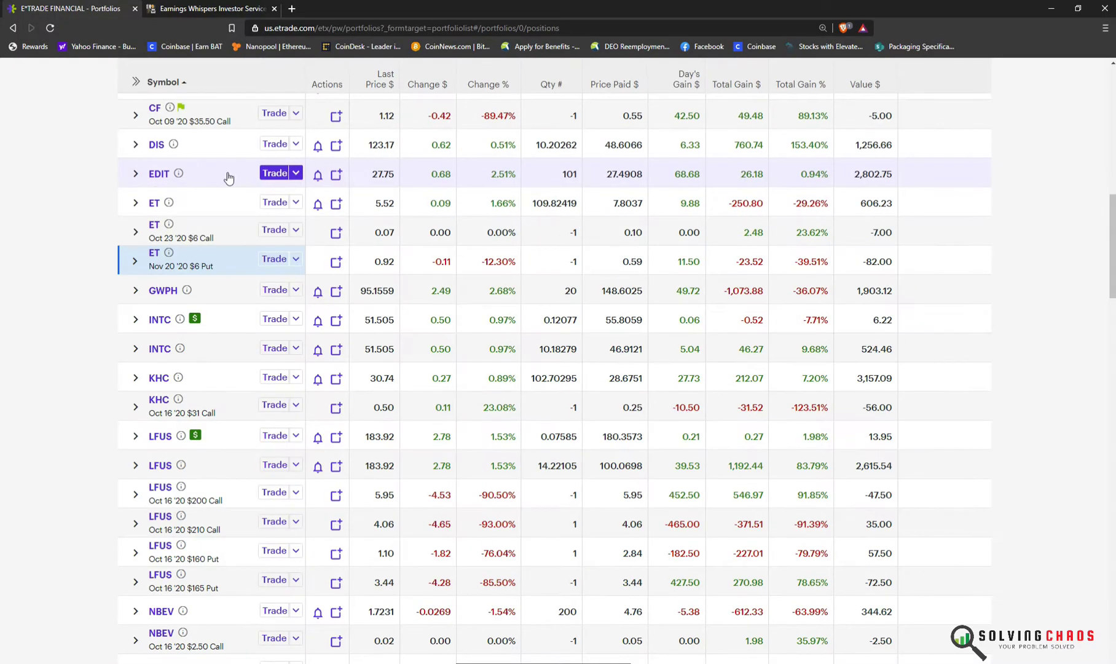
# Load EDIT (Editas Medicine) and its Oct-09-20 option chain in Power E*TRADE, maximized full screen.
pyautogui.scroll(1, 235, 240)
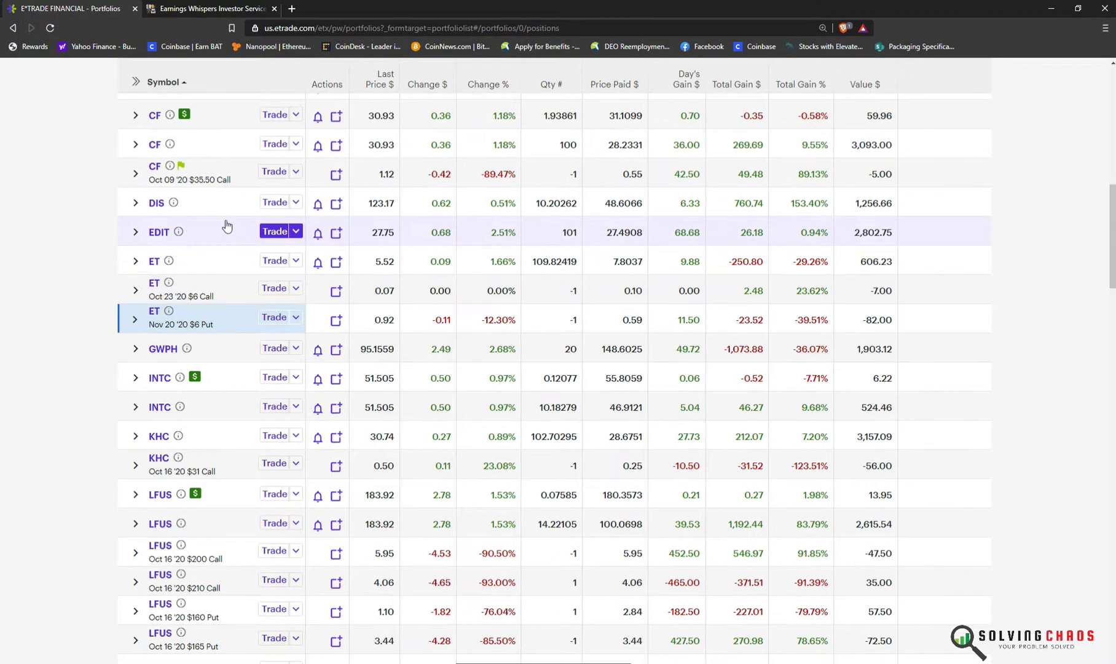
pyautogui.scroll(-1, 215, 236)
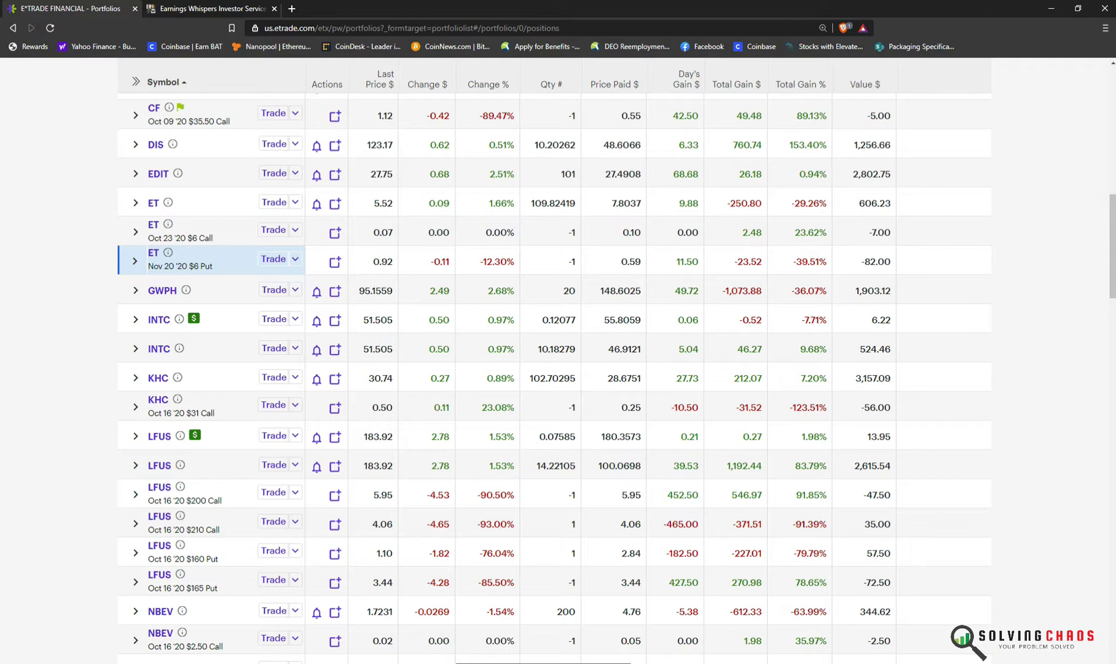
pyautogui.click(375, 626)
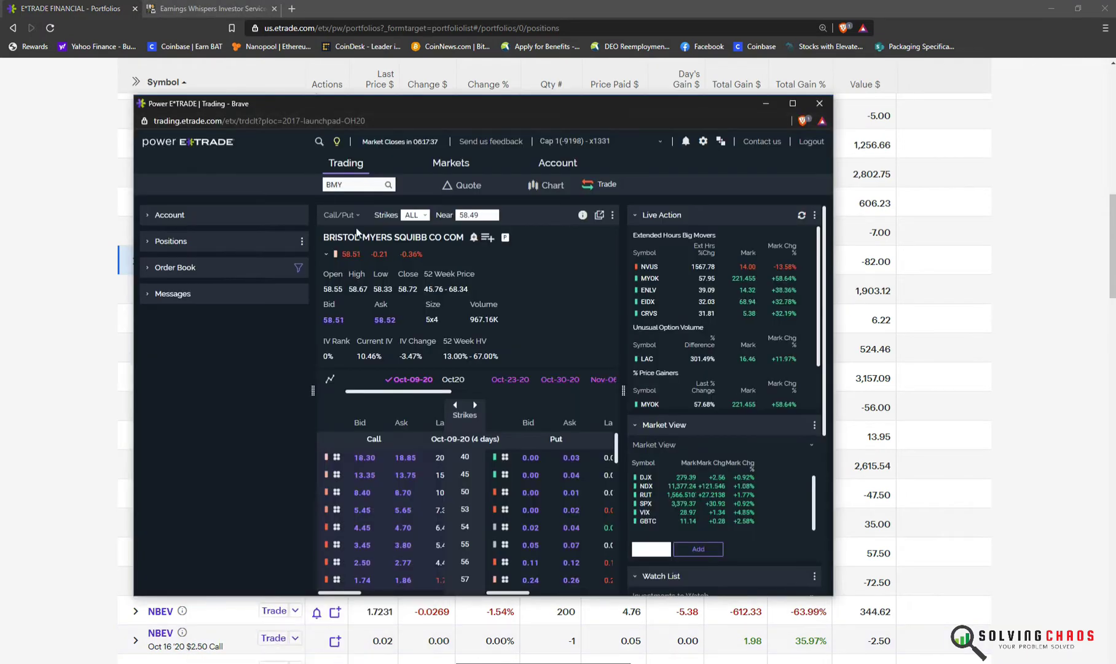
pyautogui.click(352, 185)
pyautogui.write('EDIT')
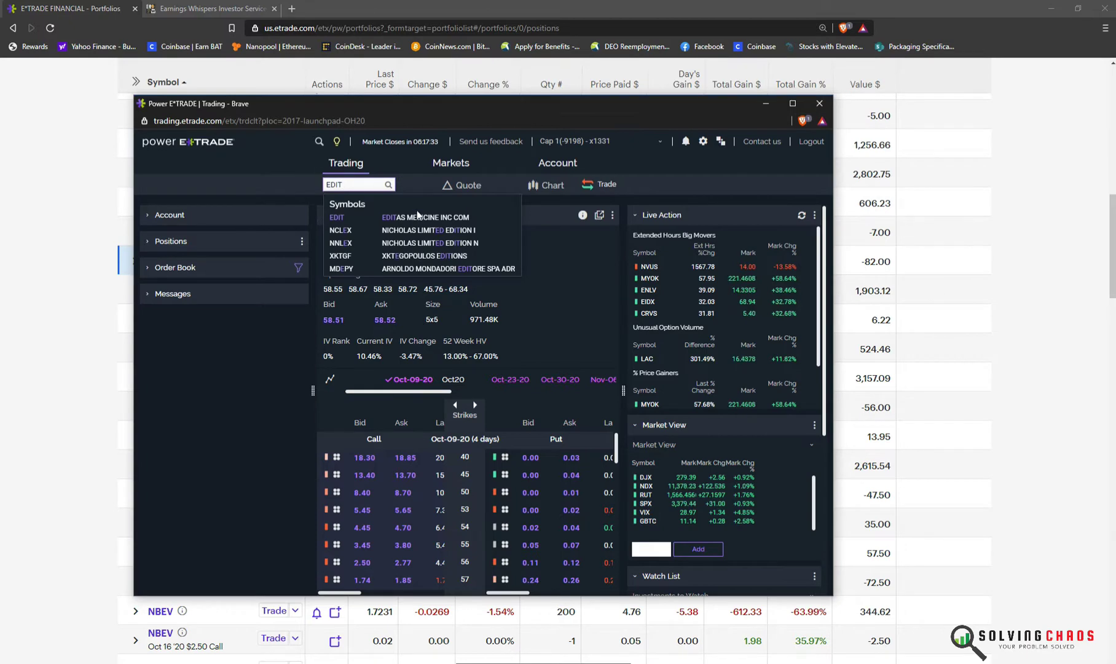
pyautogui.click(418, 218)
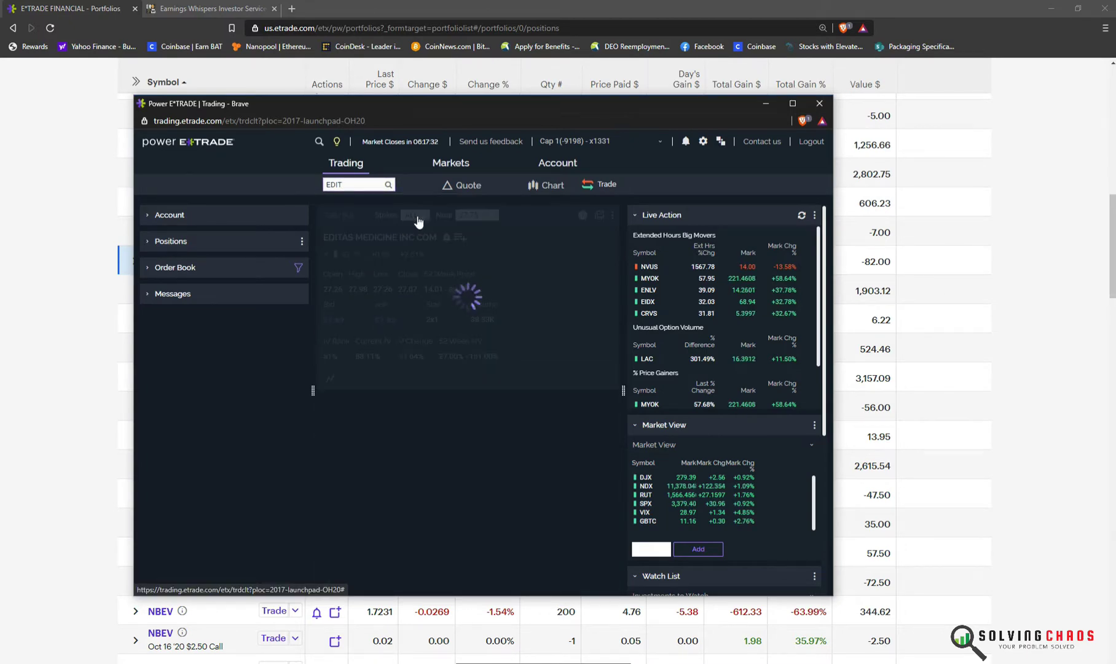
pyautogui.click(792, 103)
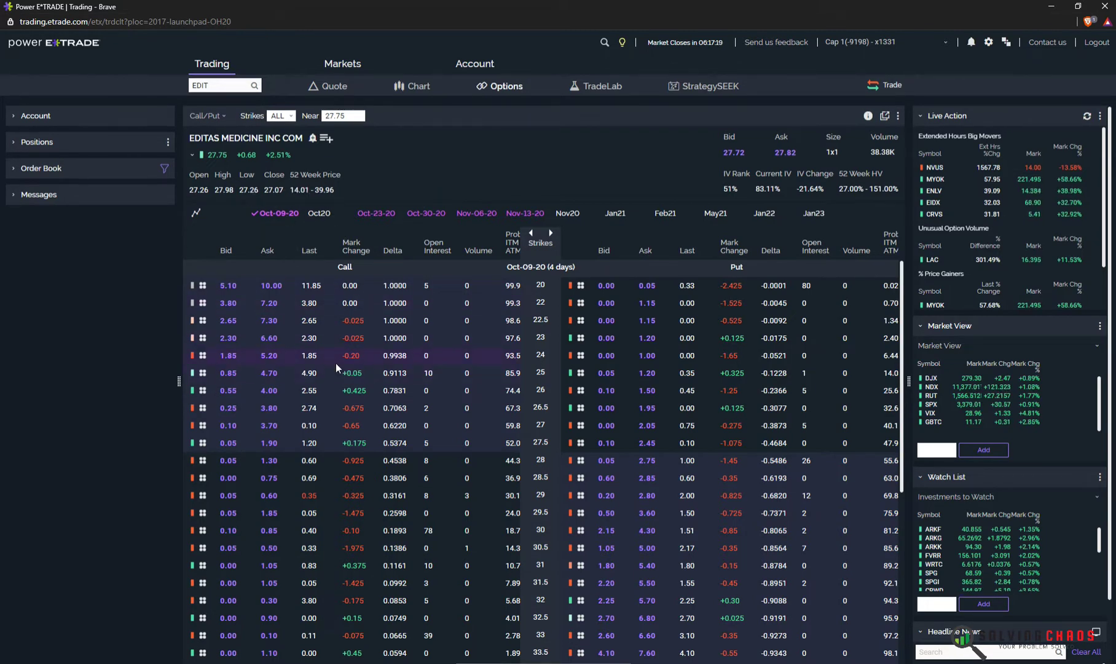
pyautogui.scroll(-1, 308, 422)
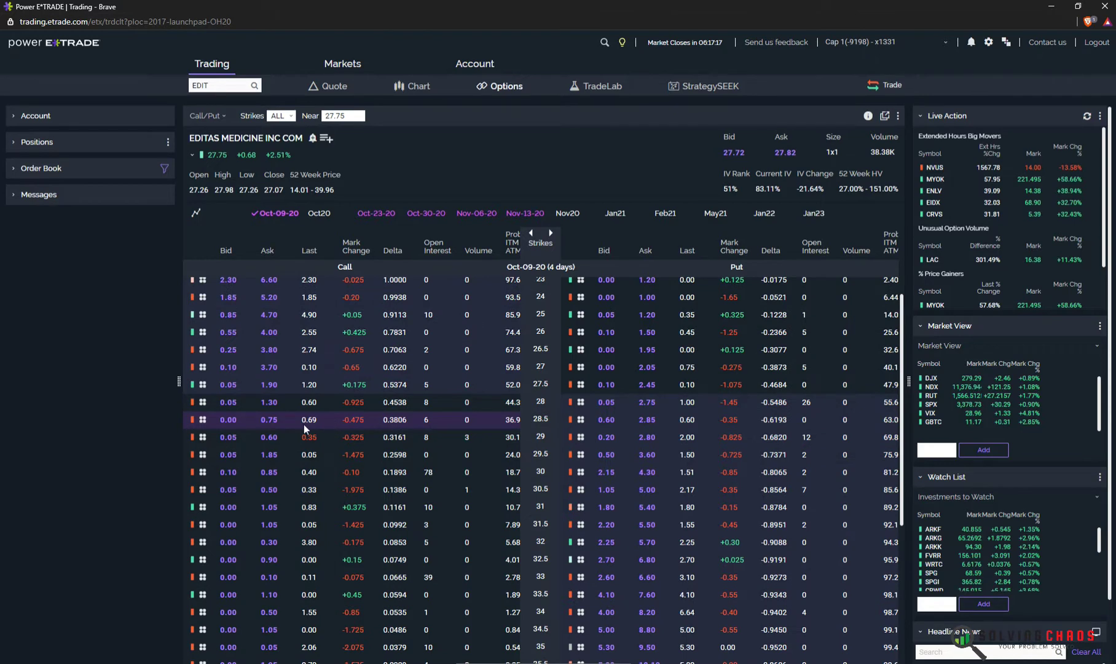
pyautogui.scroll(-1, 304, 424)
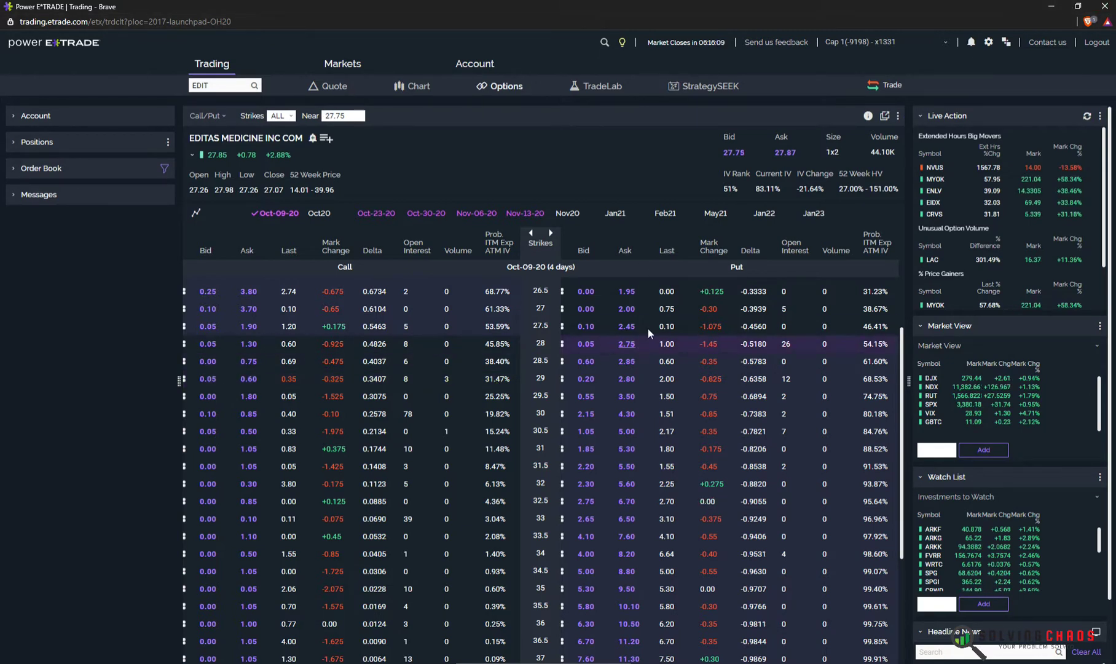
# Add the Oct20 (11 days) expiration to the EDIT chain and scroll through its strikes.
pyautogui.click(324, 216)
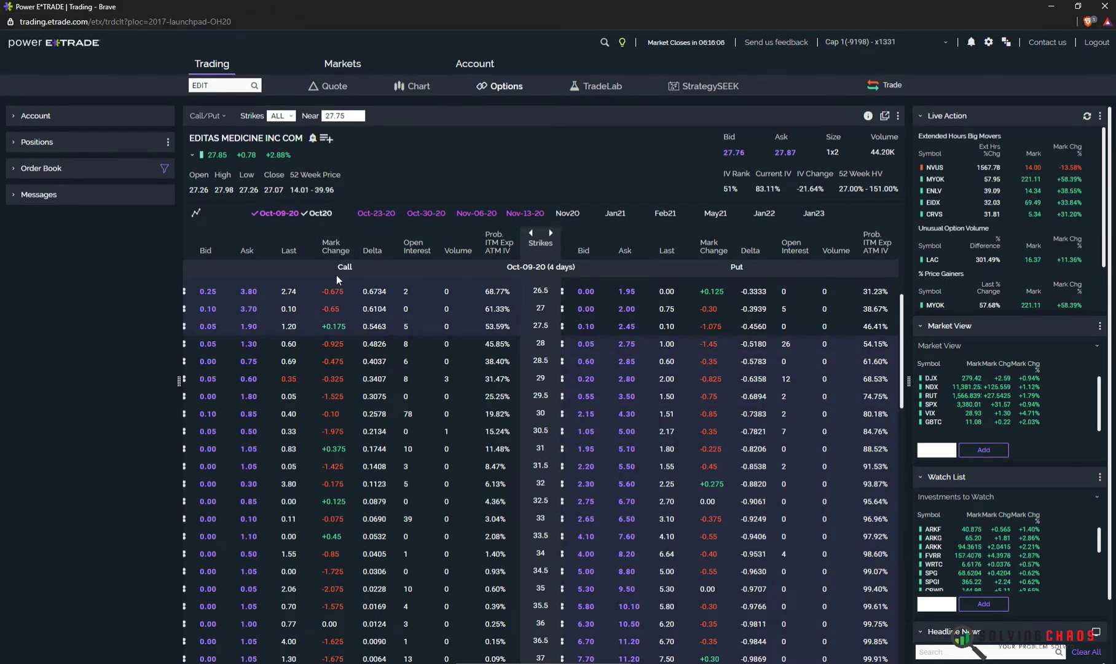
pyautogui.scroll(-3, 370, 418)
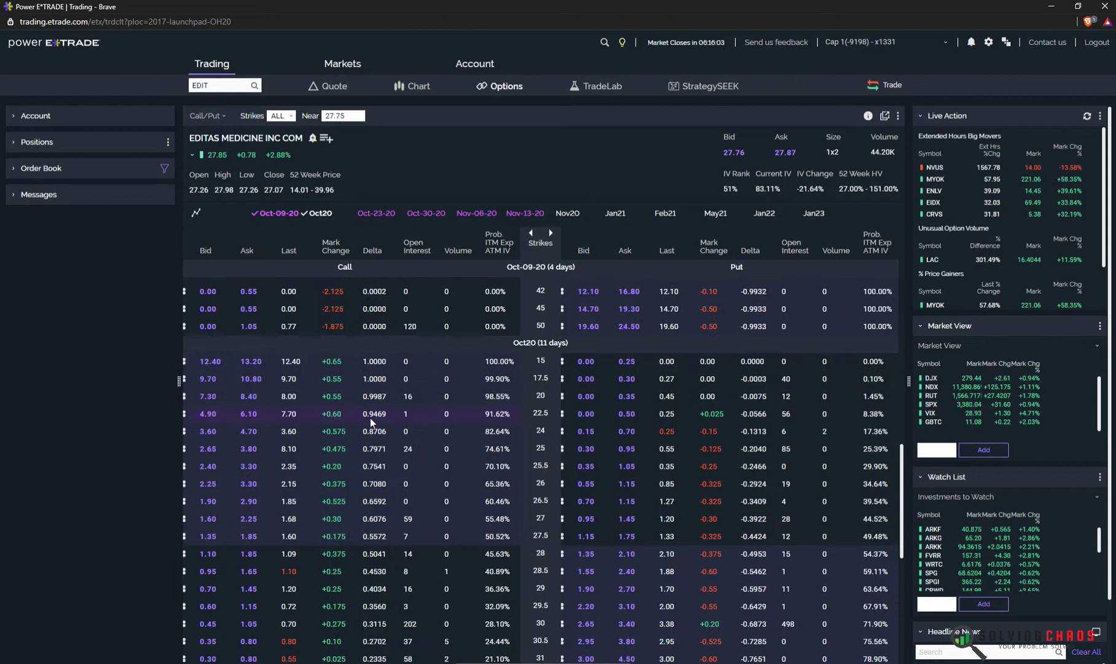
pyautogui.scroll(-1, 370, 419)
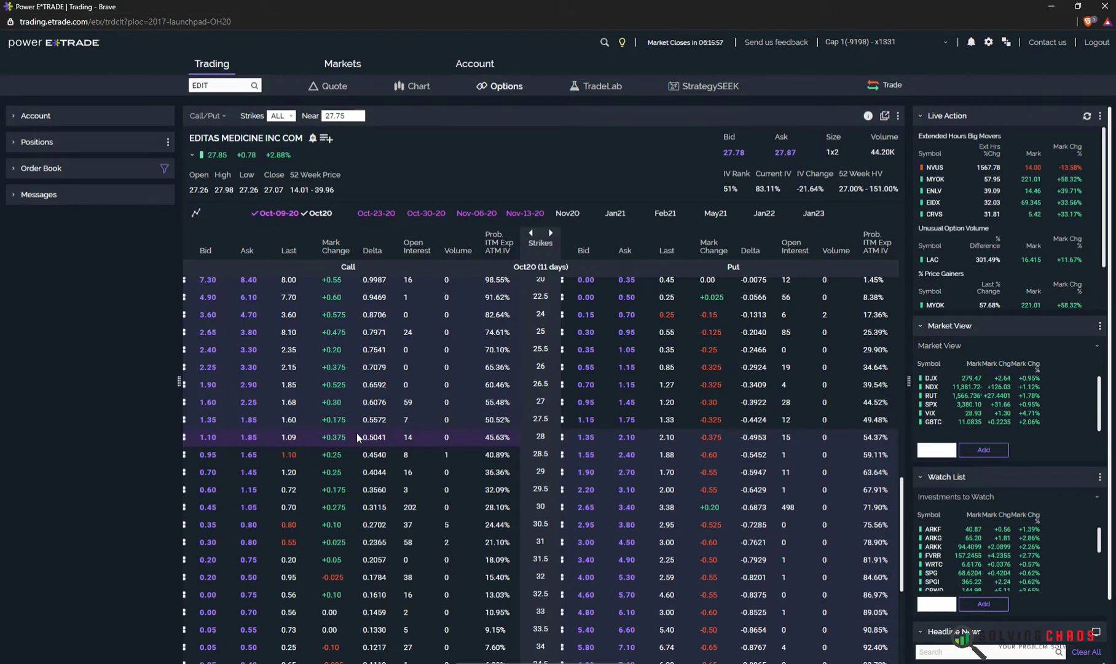
pyautogui.scroll(-1, 357, 433)
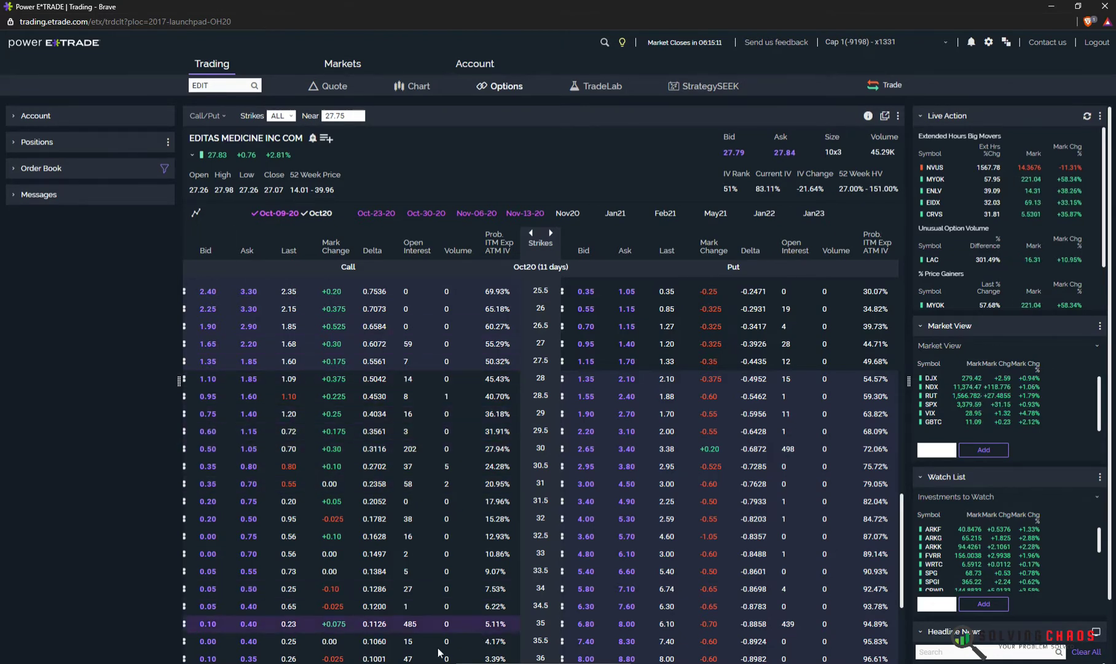
# Back in the E*TRADE window, choose EDIT as the options order symbol.
pyautogui.moveTo(285, 656)
pyautogui.click(246, 620)
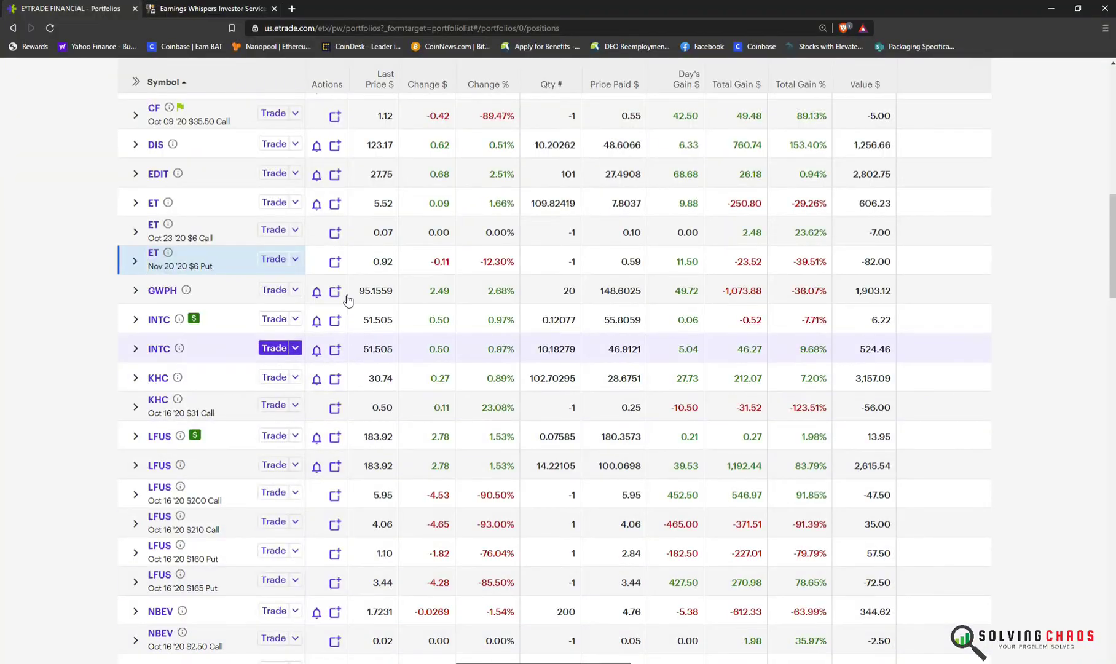
pyautogui.scroll(10, 294, 289)
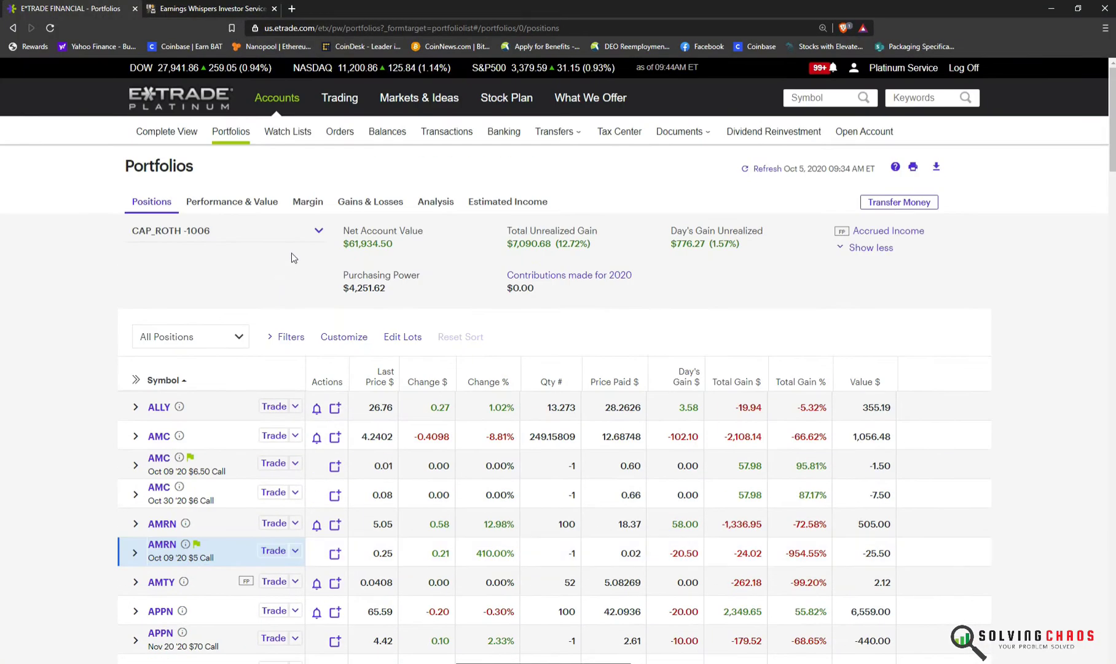
pyautogui.moveTo(333, 106)
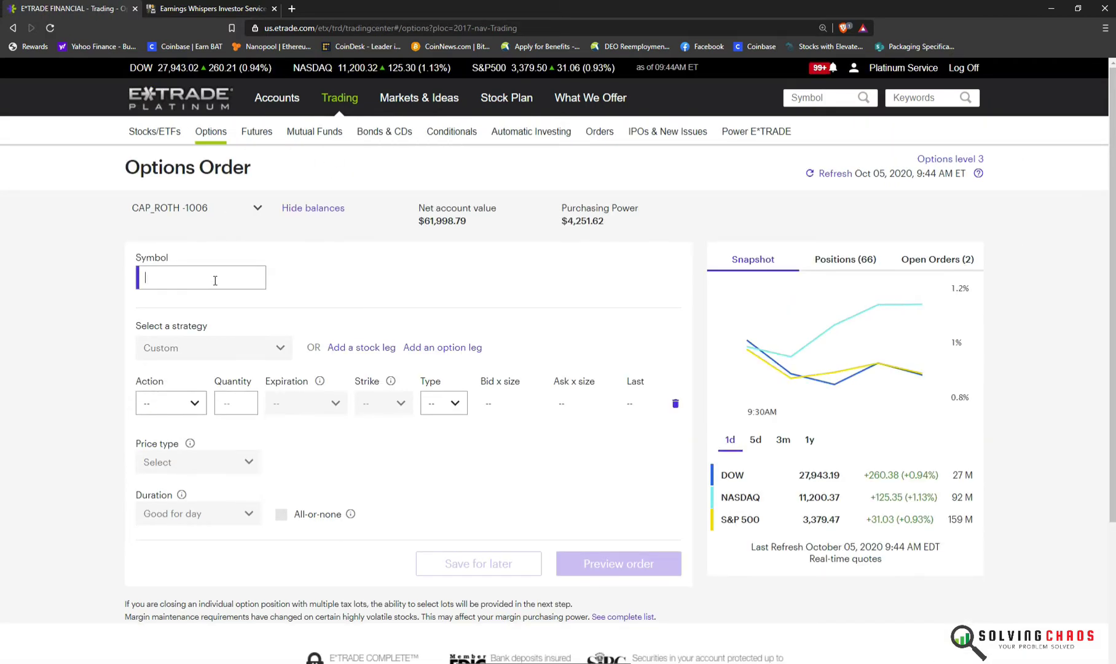
pyautogui.write('EDIT')
pyautogui.click(209, 302)
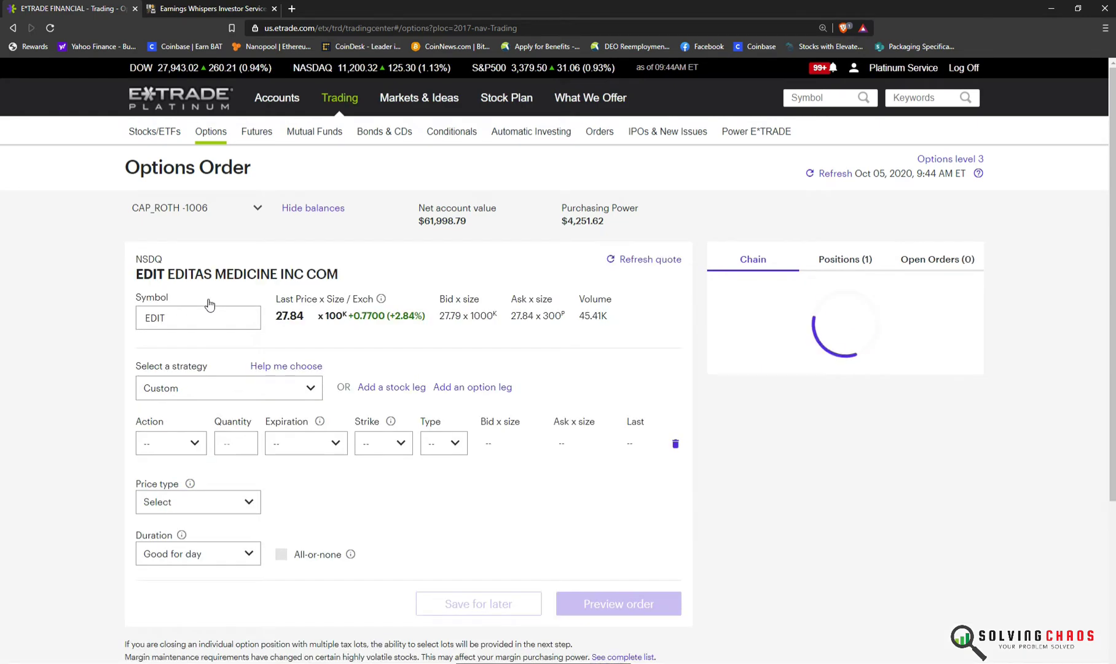
# Set the order to a single Call strategy with action Sell Open (Oct 9 '20 28 Call).
pyautogui.click(220, 388)
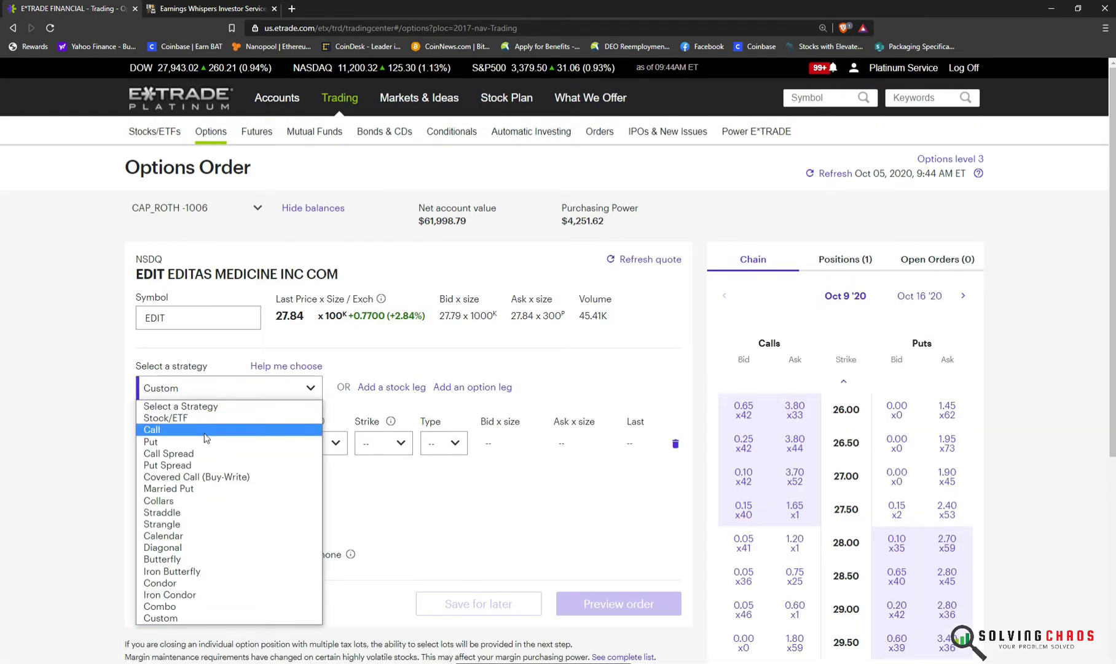
pyautogui.click(201, 431)
pyautogui.scroll(-2, 200, 428)
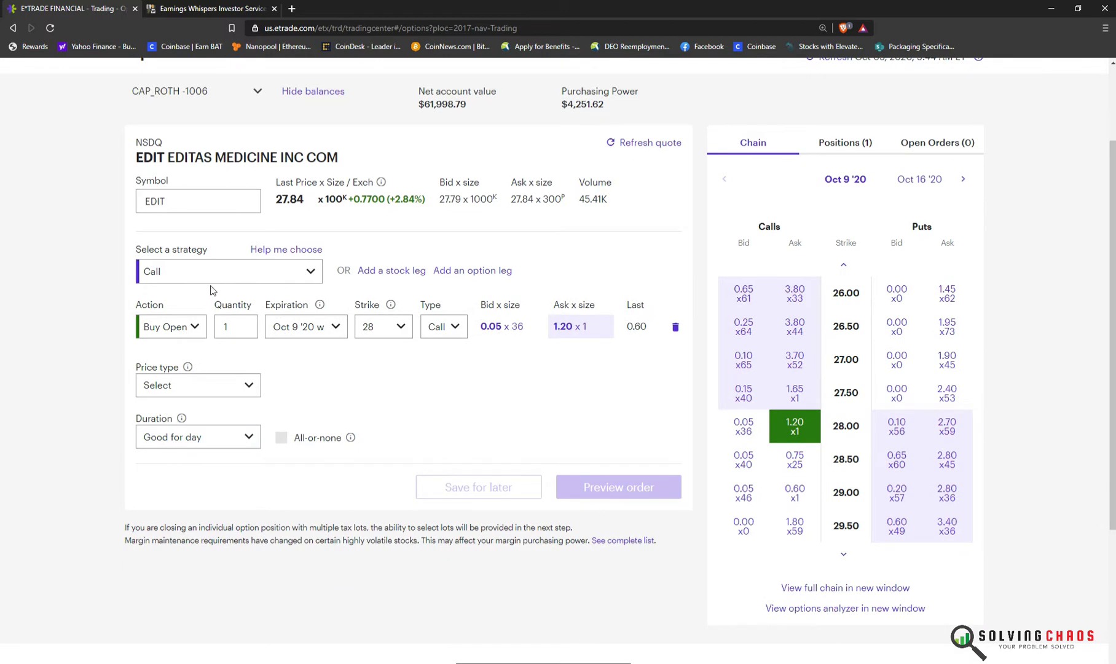
pyautogui.click(181, 329)
pyautogui.click(182, 369)
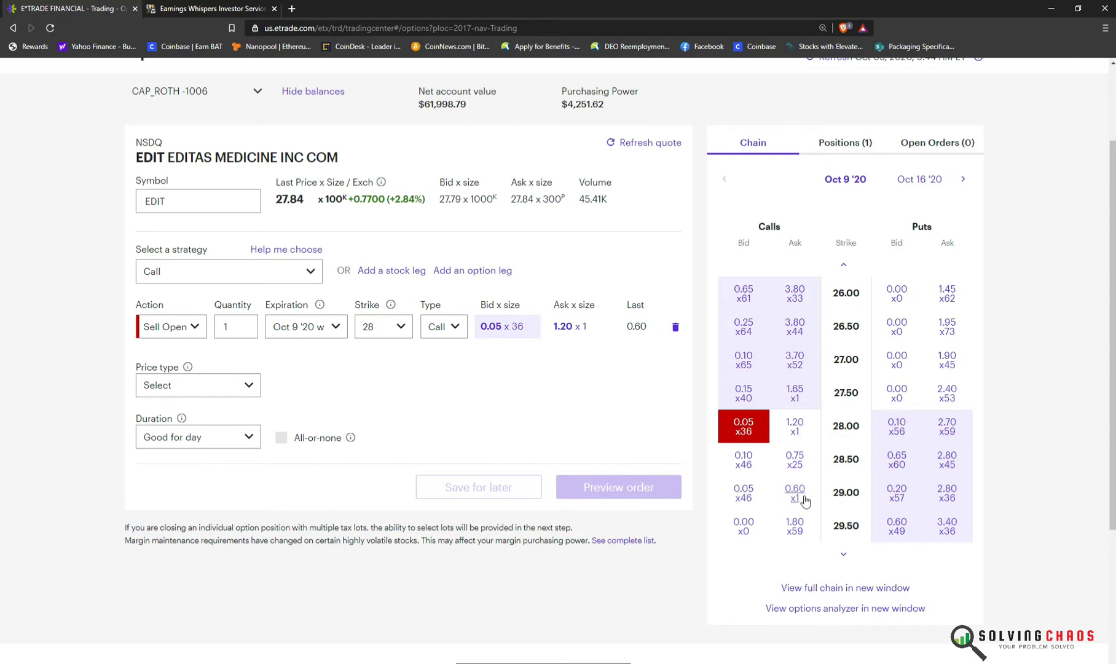
# In Power E*TRADE, remove the Oct20 expiration from the EDIT option chain.
pyautogui.hotkey('alt', 'Tab')
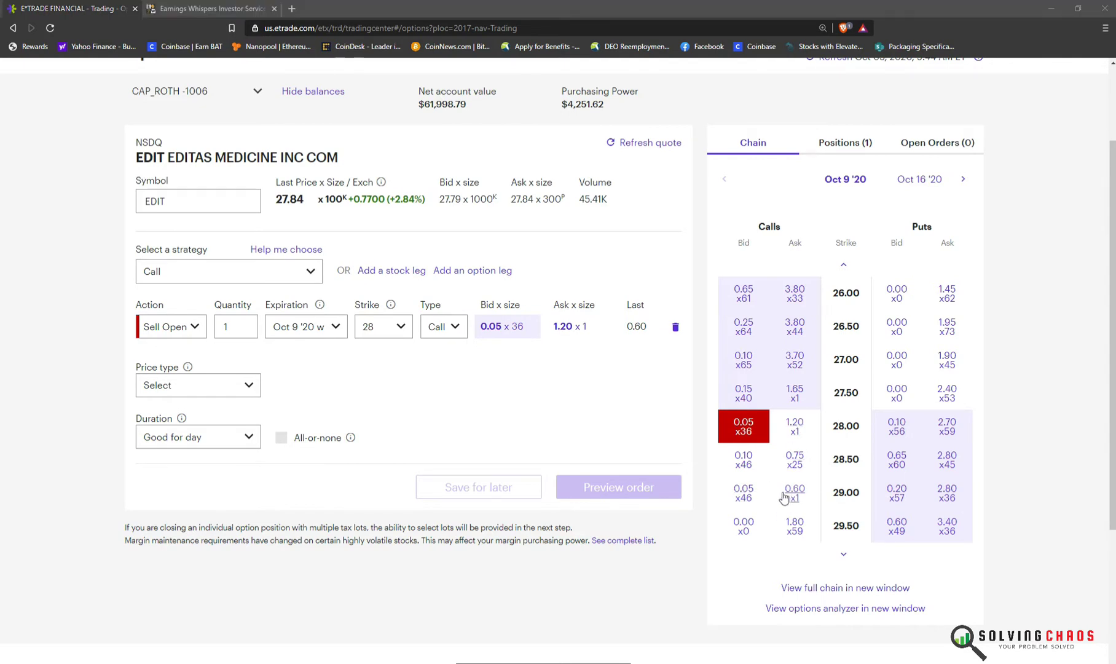
pyautogui.click(322, 213)
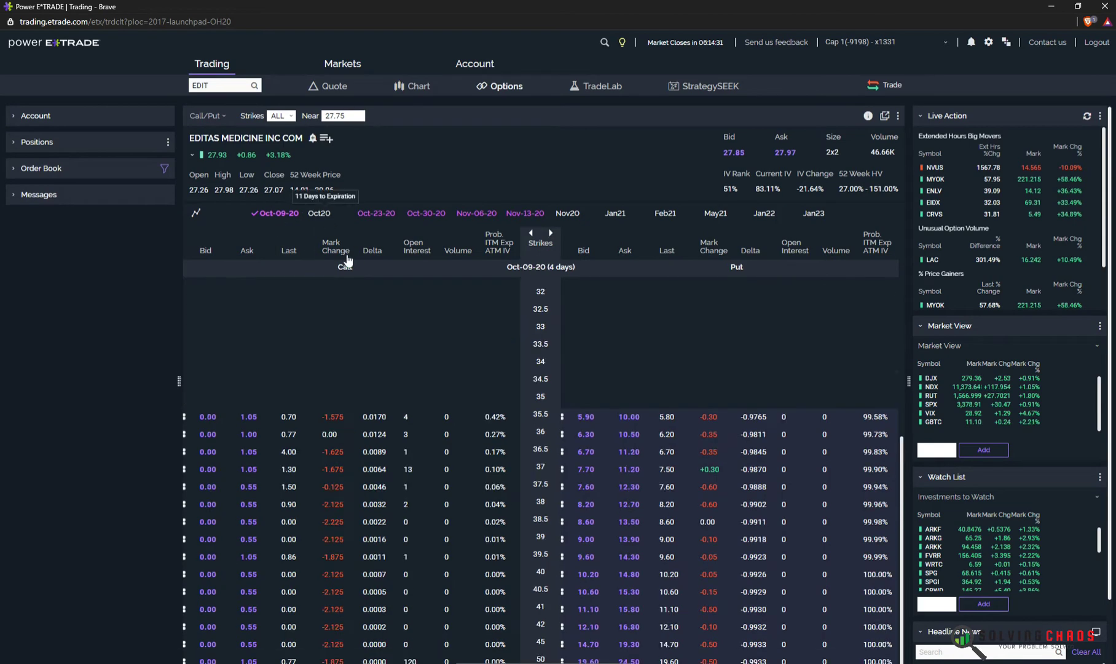
pyautogui.scroll(5, 440, 513)
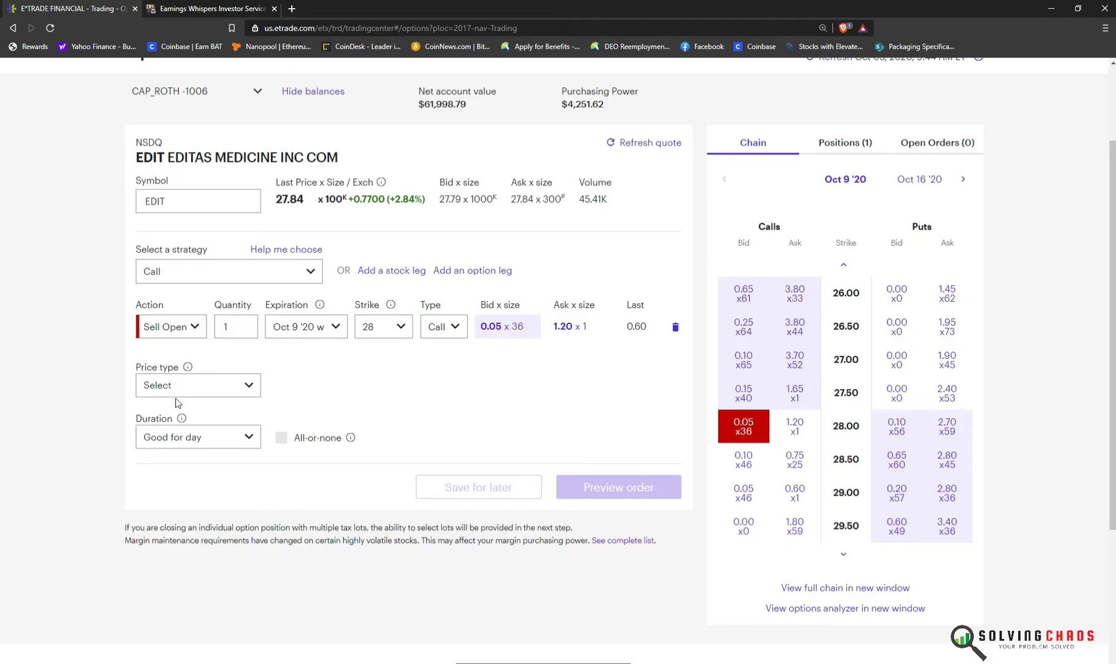
# Make the order a Limit at .40 on the 29 strike, keeping Sell Open as the action.
pyautogui.click(183, 392)
pyautogui.click(153, 424)
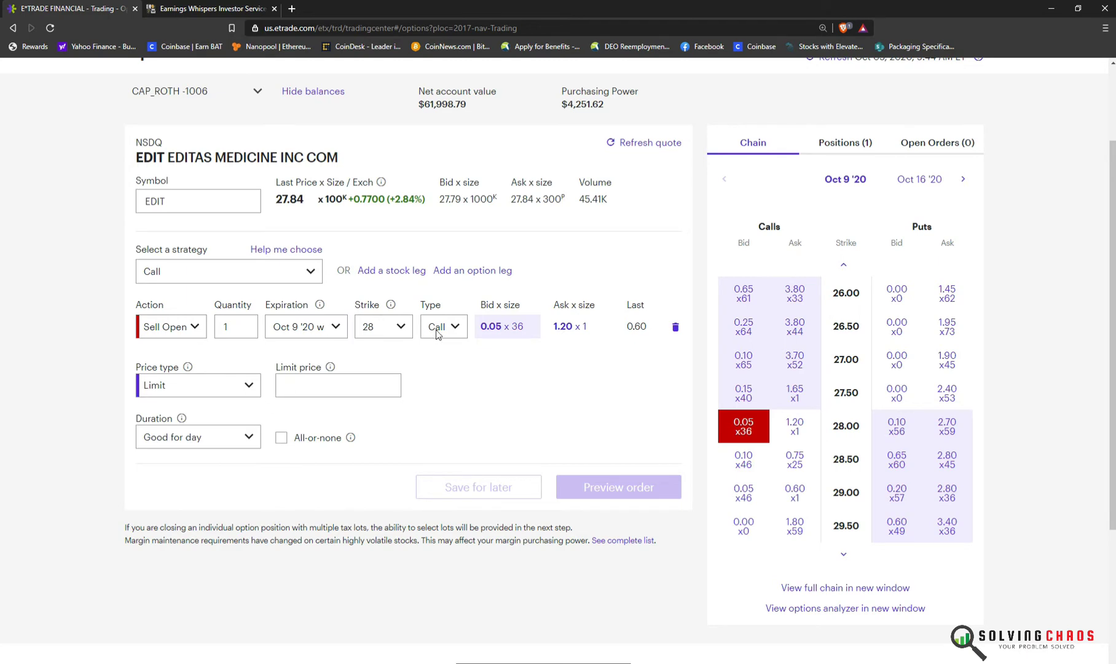
pyautogui.click(395, 327)
pyautogui.click(383, 498)
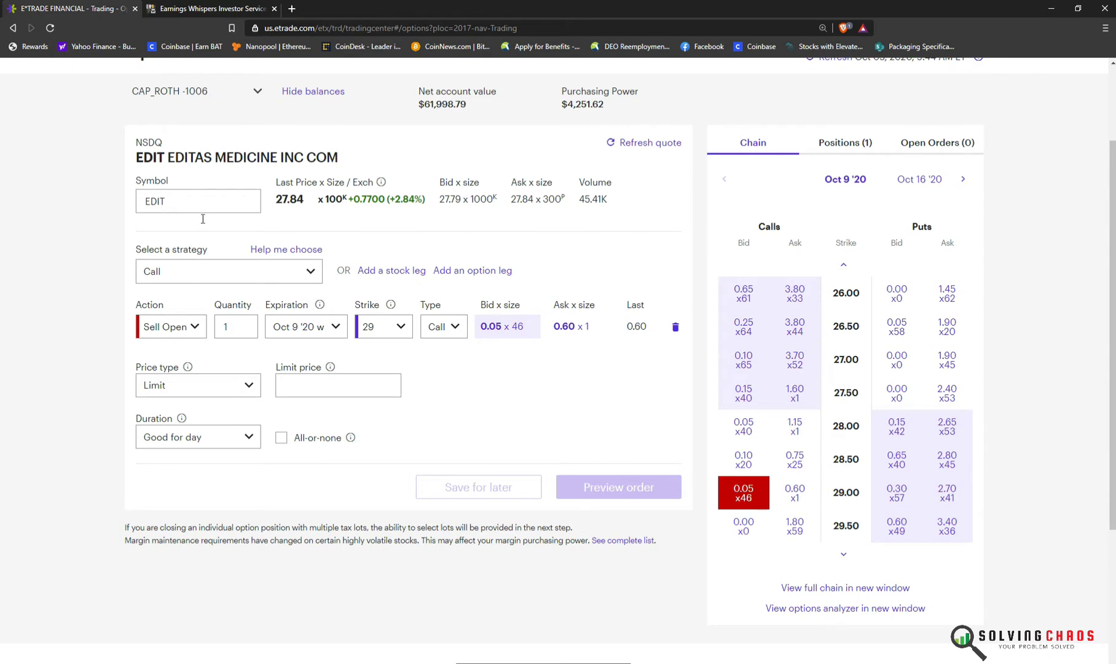
pyautogui.click(180, 326)
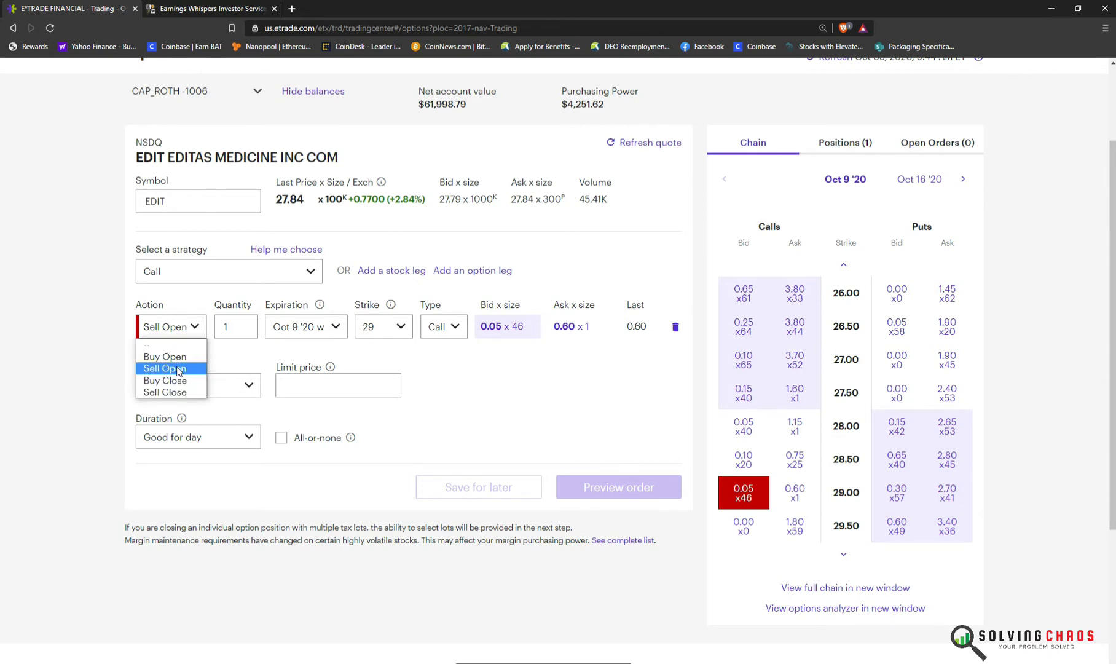
pyautogui.click(179, 369)
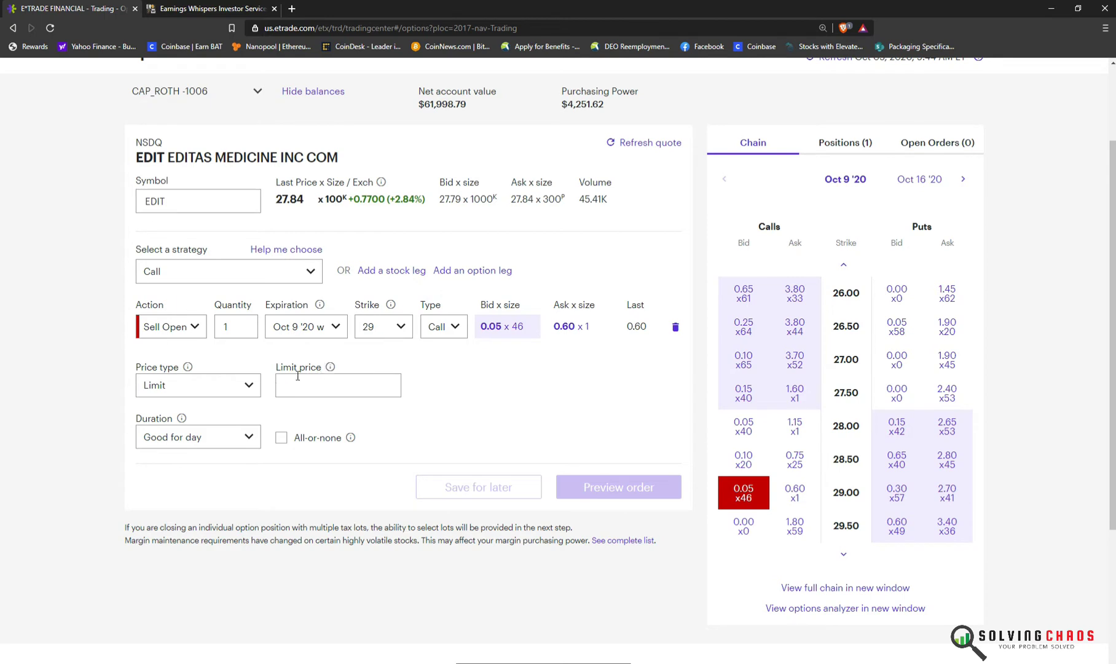
pyautogui.click(304, 384)
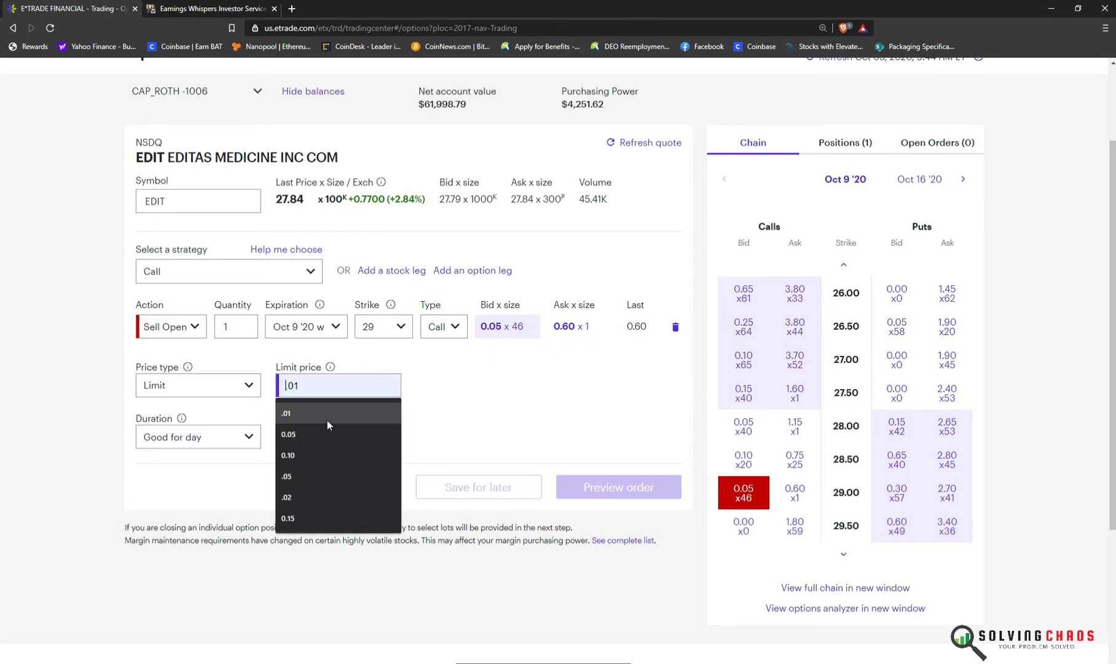
pyautogui.write('.40')
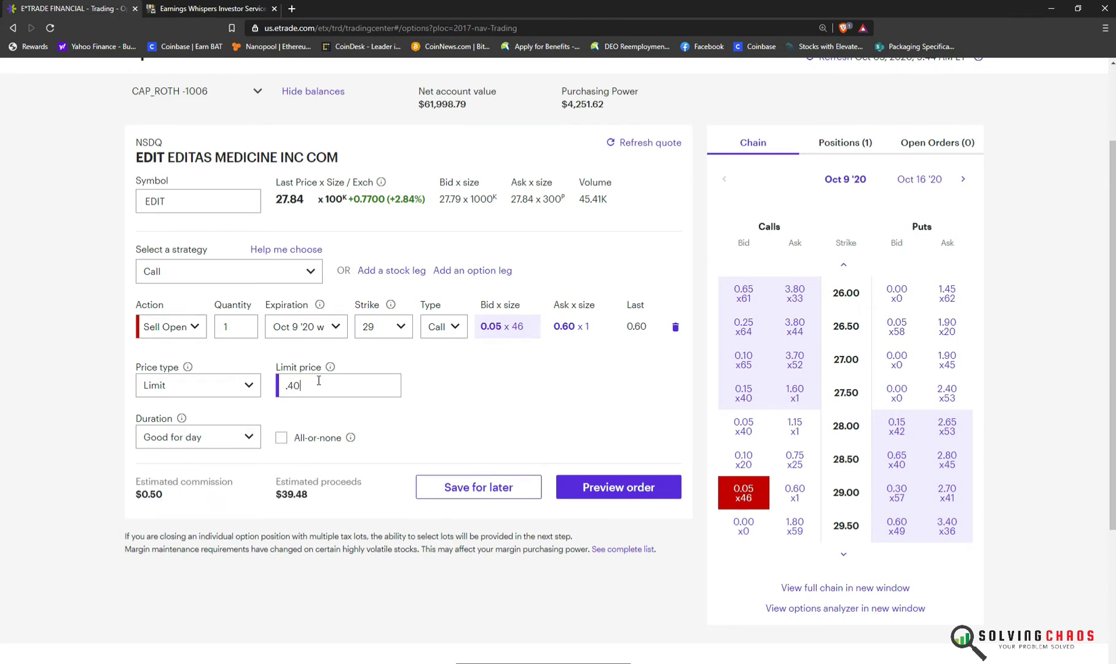
# Check the higher strikes in the Oct 16 '20 chain, then return to Oct 9 '20.
pyautogui.click(910, 180)
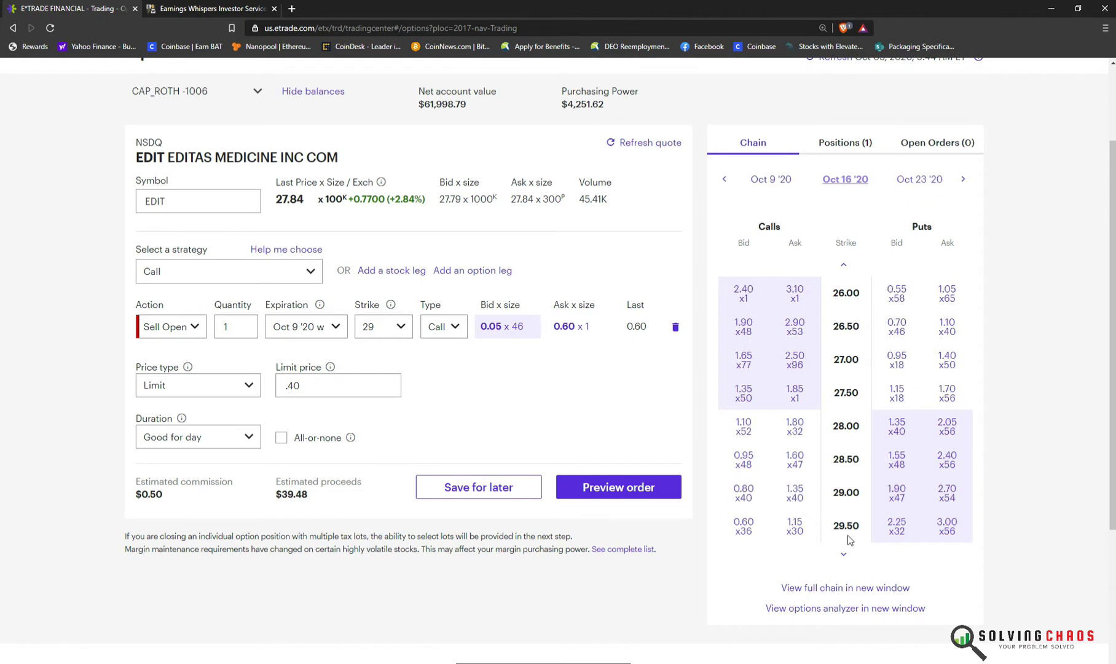
pyautogui.click(843, 555)
pyautogui.click(843, 554)
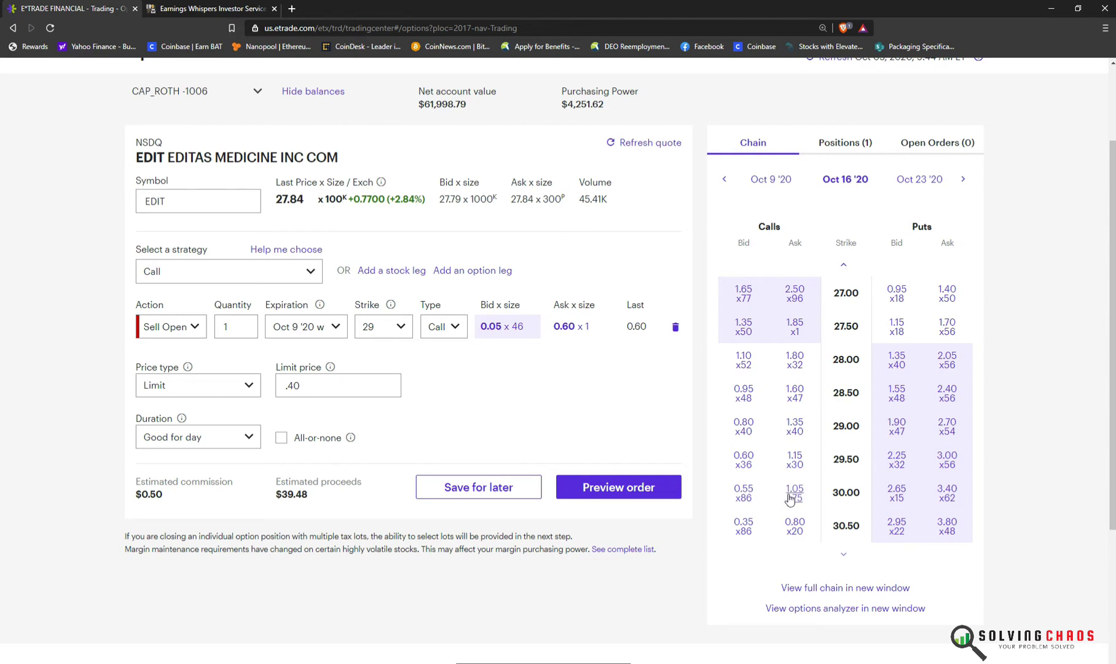
pyautogui.click(771, 180)
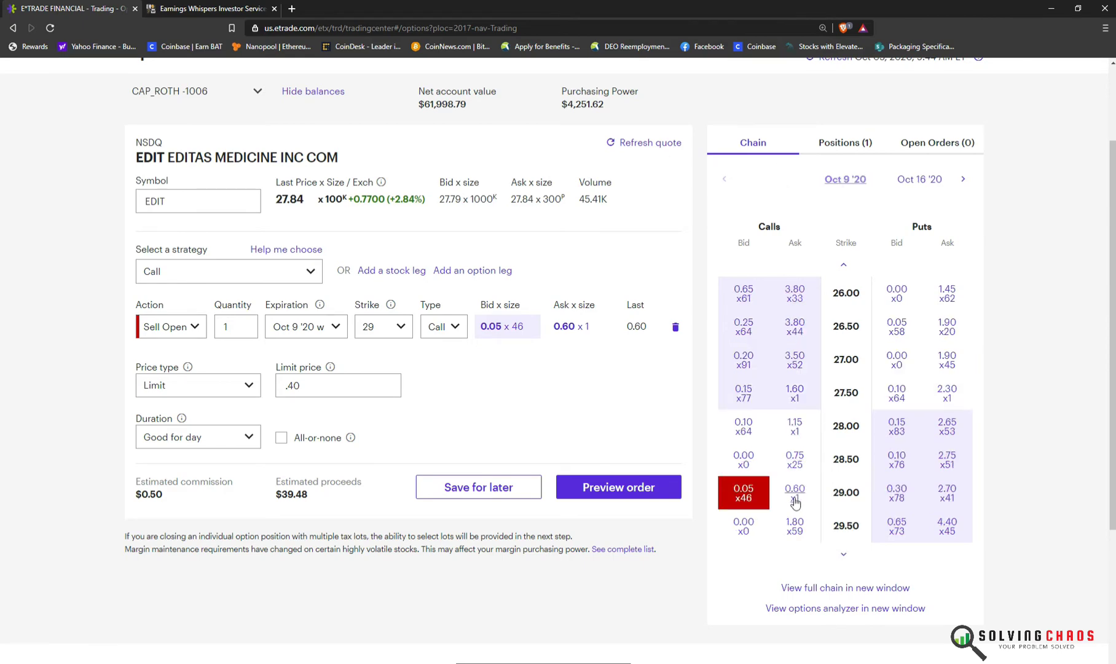
pyautogui.scroll(2, 583, 456)
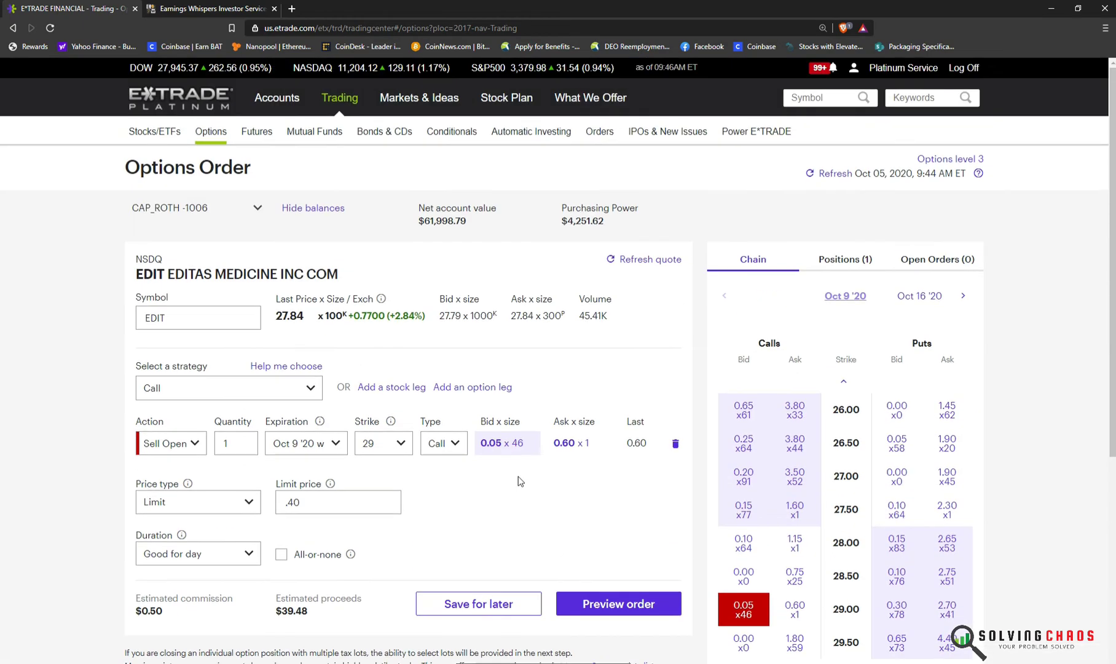
# Preview and place the sell-open order for the EDIT Oct 09 '20 $29 Call, then start a blank trade.
pyautogui.click(611, 603)
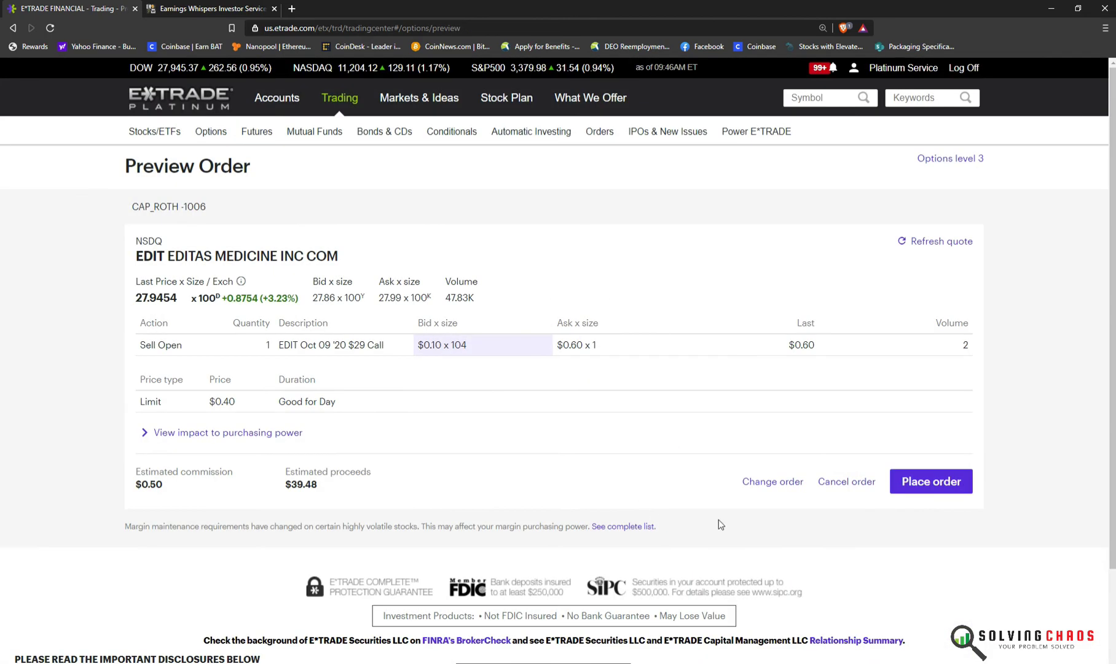
pyautogui.click(917, 481)
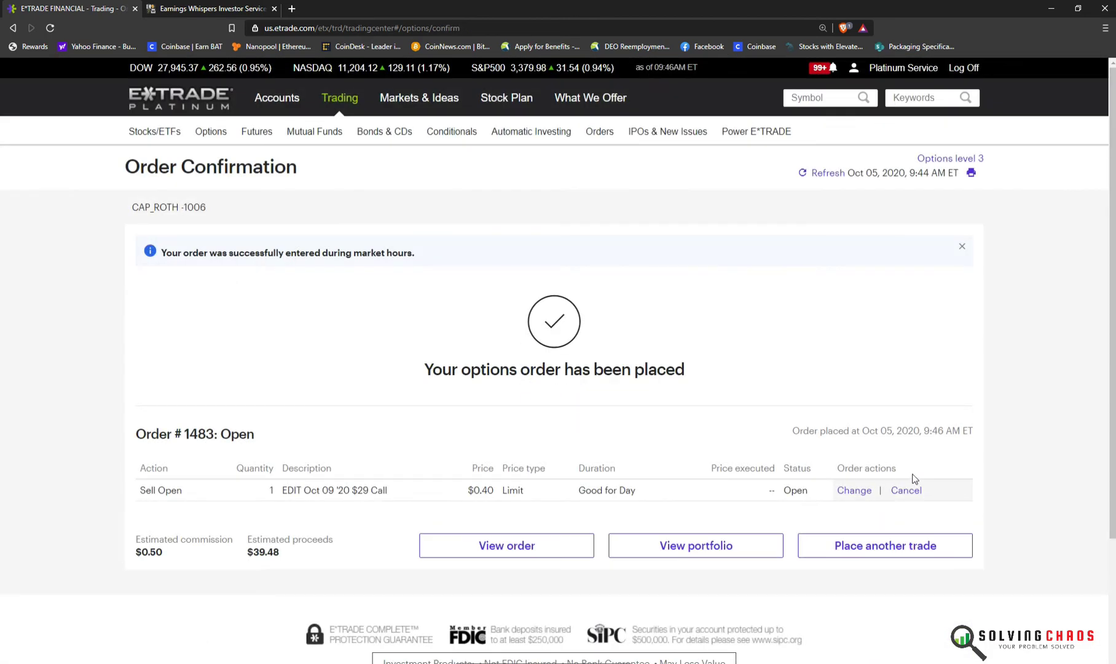
pyautogui.click(853, 547)
pyautogui.click(831, 68)
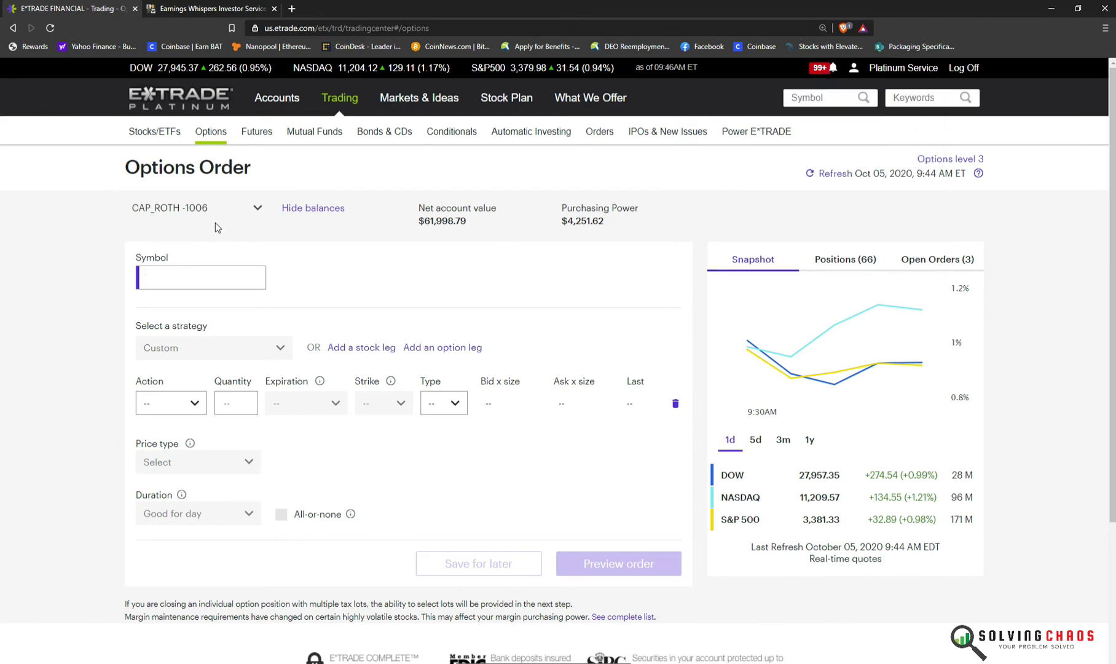
# Go to Accounts > Portfolios, scroll to EDIT, and expand the short $29 call position (quantity -1).
pyautogui.moveTo(275, 97)
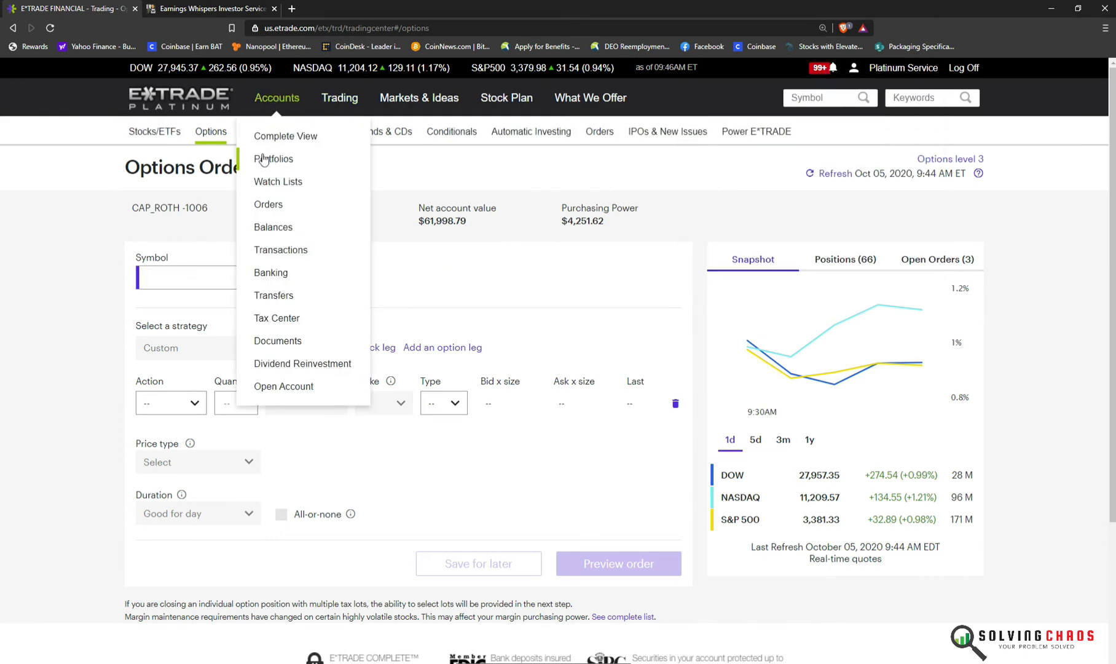
pyautogui.click(340, 97)
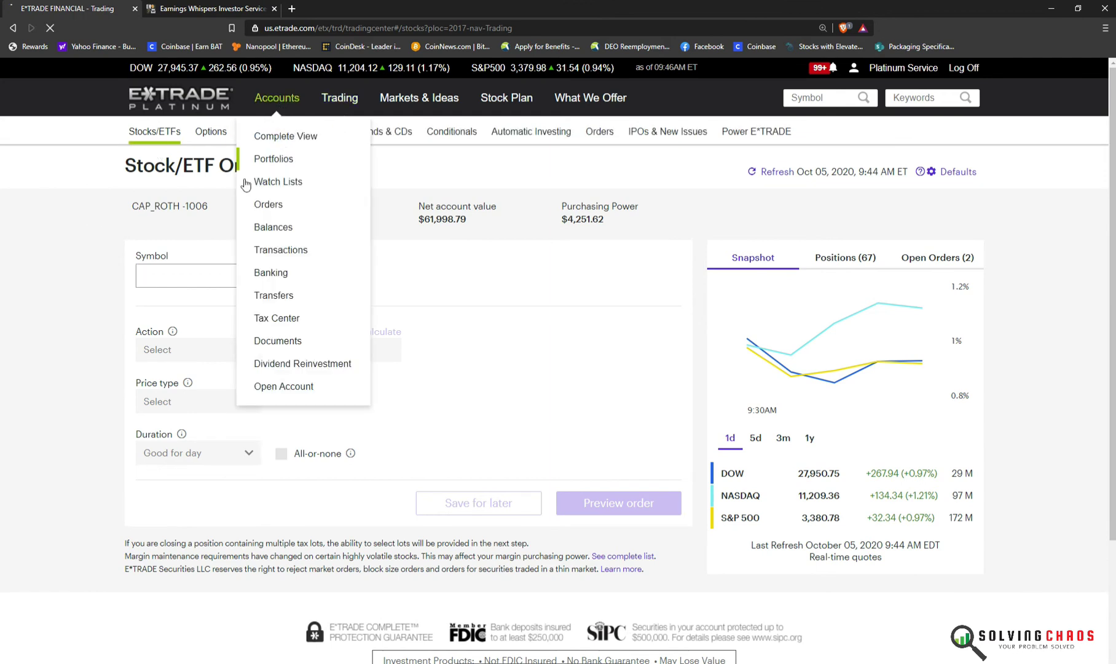
pyautogui.click(246, 182)
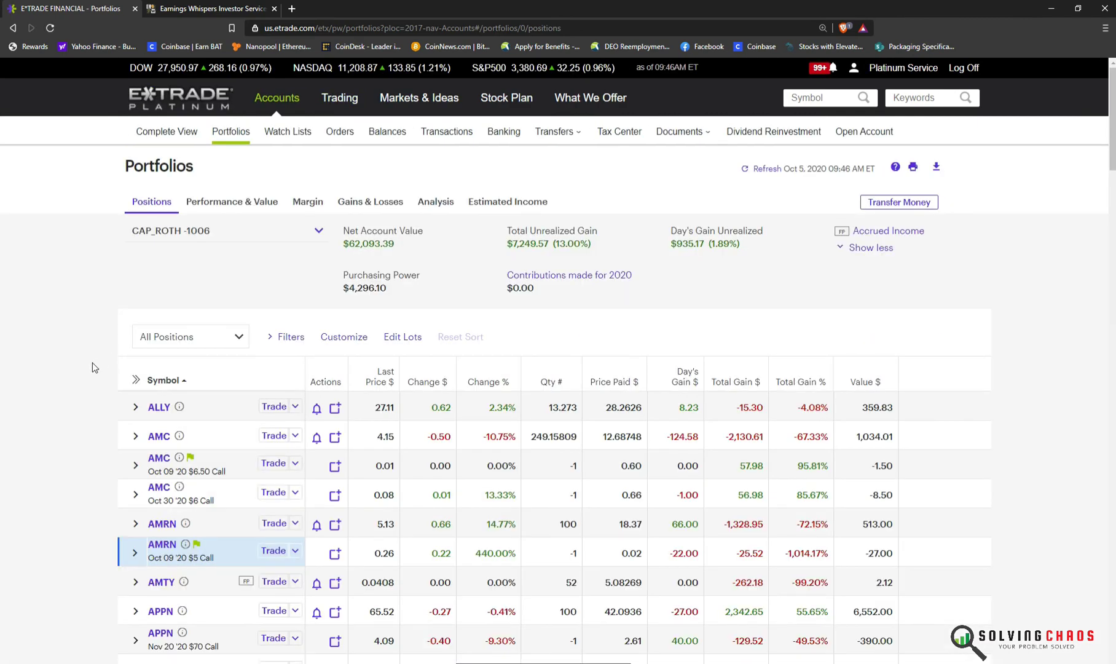
pyautogui.scroll(-10, 94, 367)
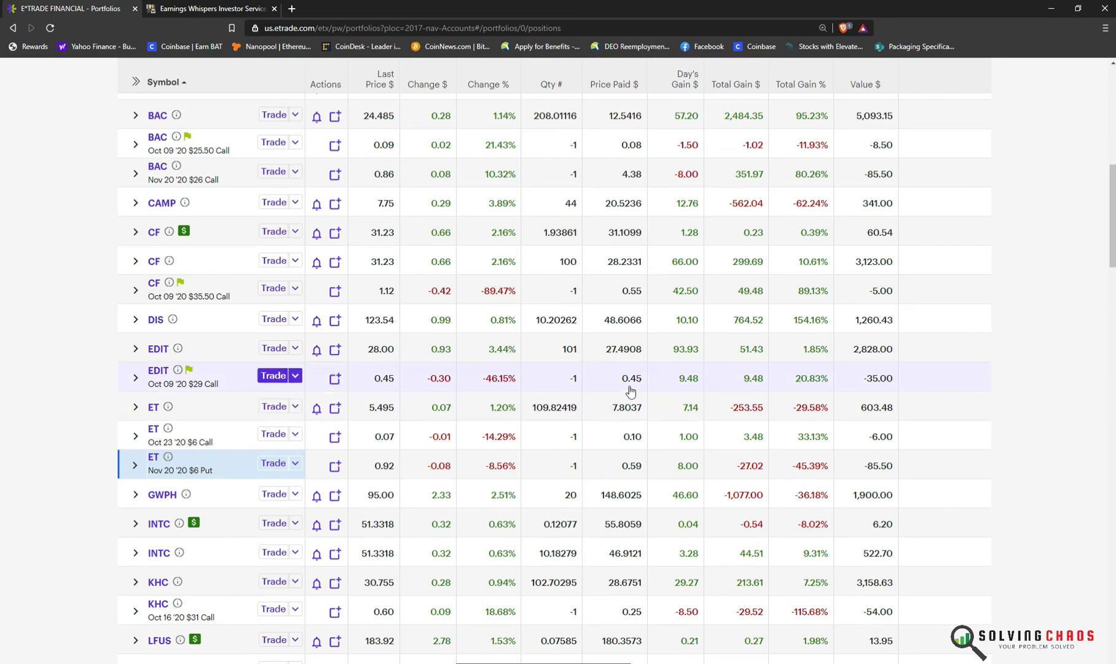
pyautogui.scroll(-1, 221, 382)
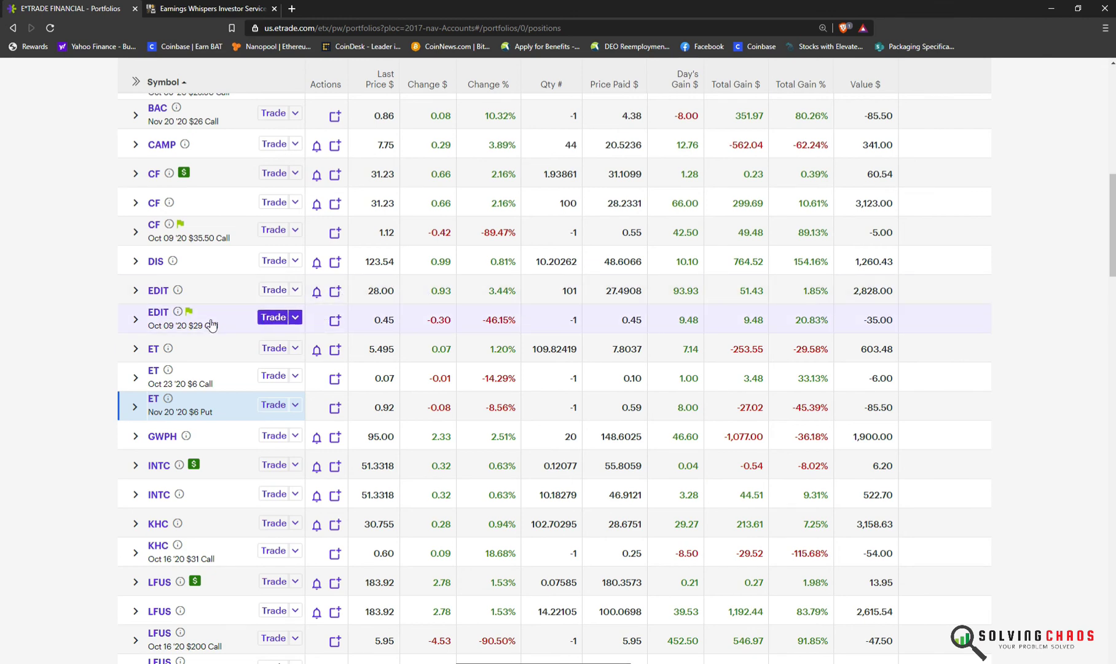
pyautogui.click(220, 317)
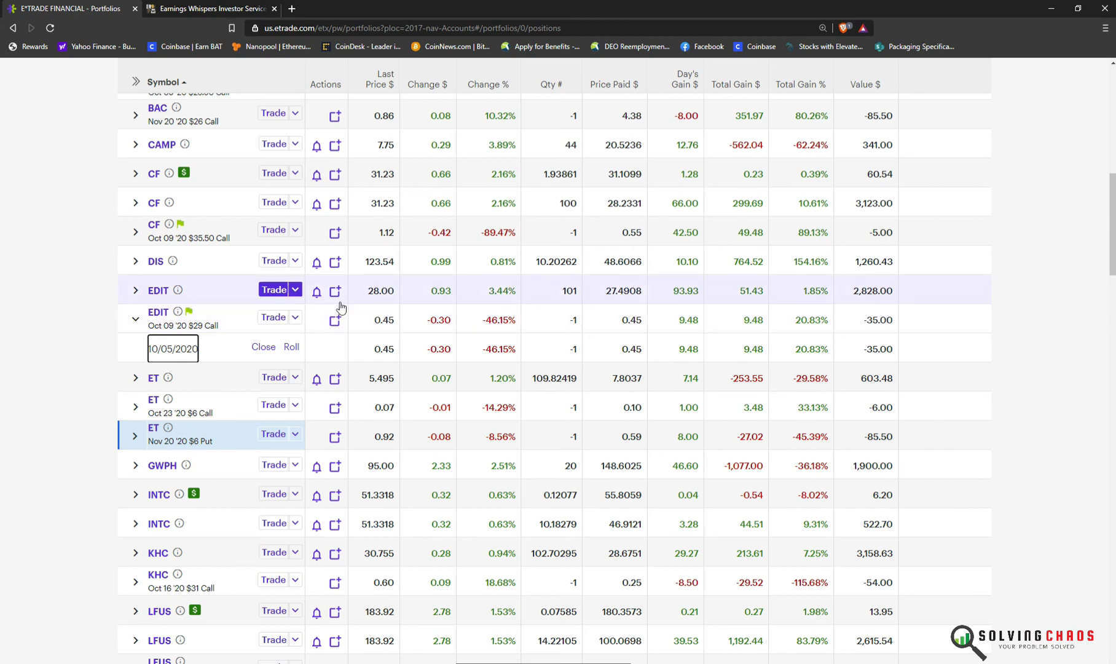
pyautogui.click(221, 319)
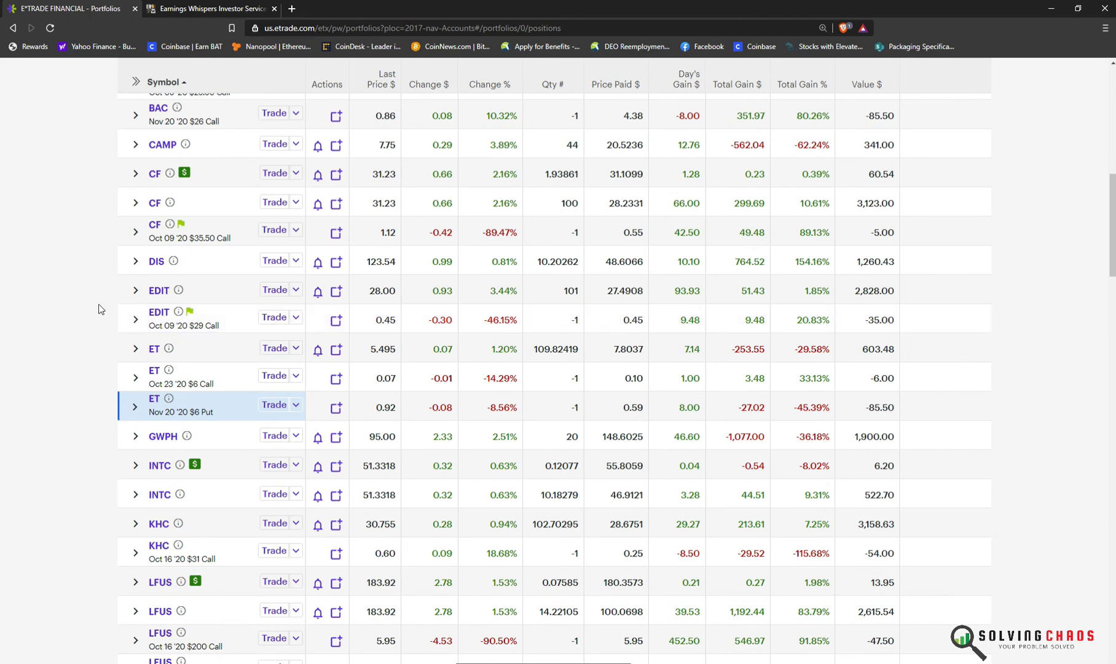
pyautogui.scroll(-1, 43, 284)
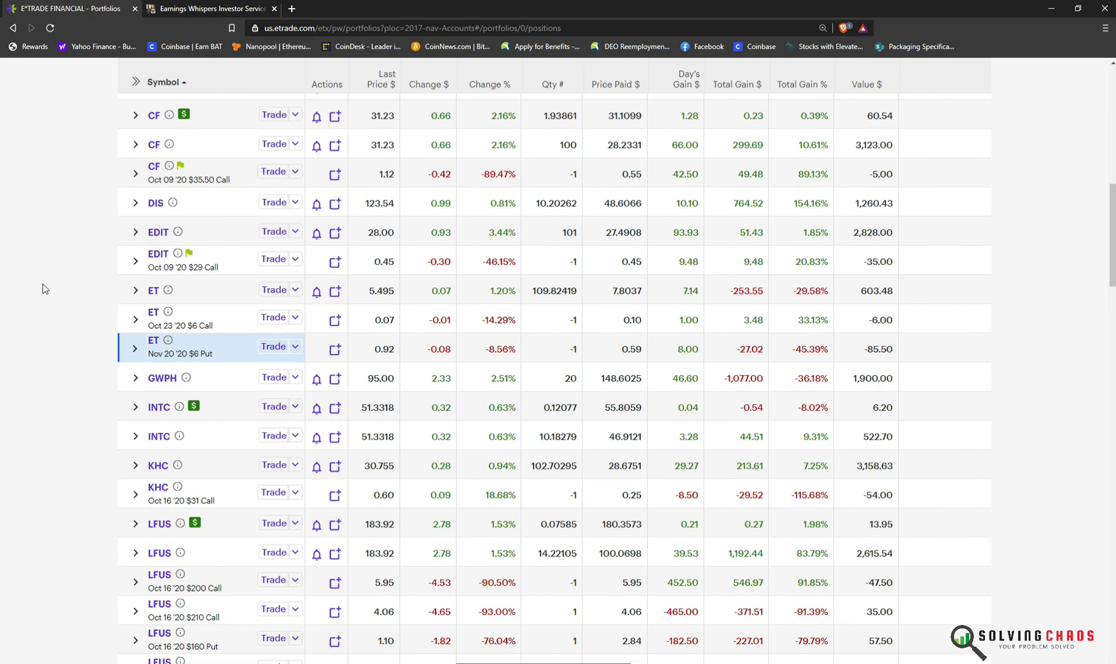
pyautogui.scroll(1, 44, 289)
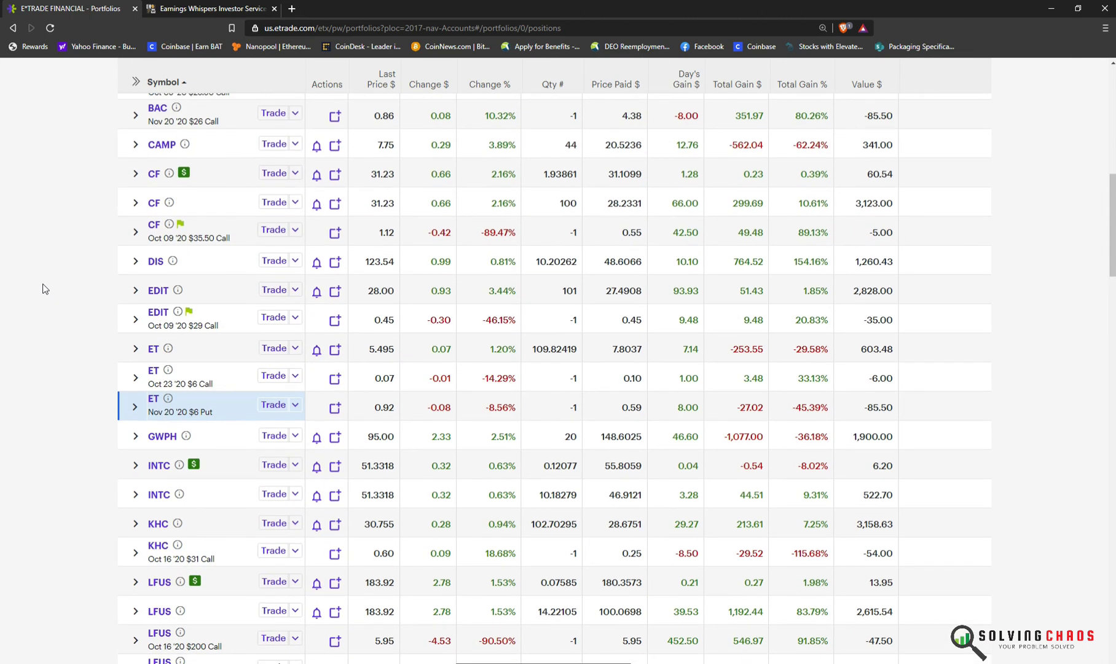